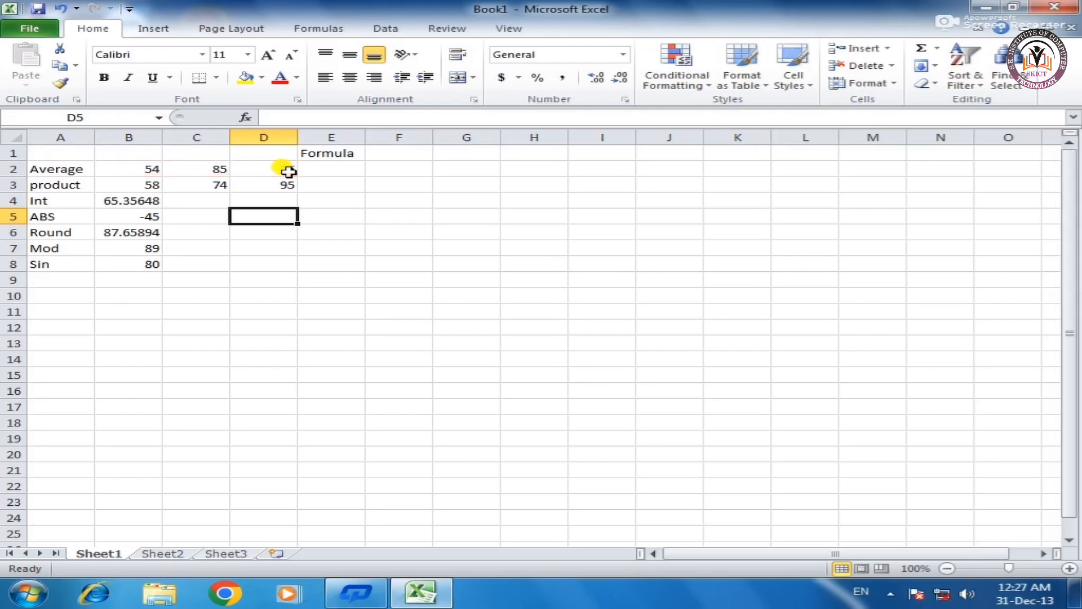
Calculate the average of the three Average-row numbers in cell E2 with the formula =average(B2:D2)
{"action": "left_click", "coordinate": [319, 168]}
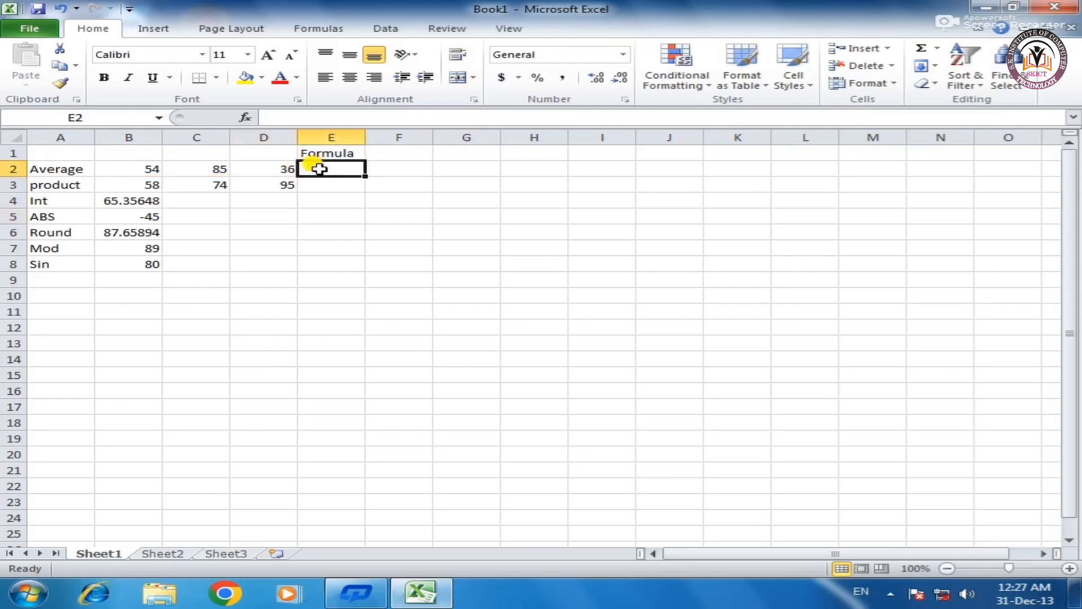
{"action": "type", "text": "="}
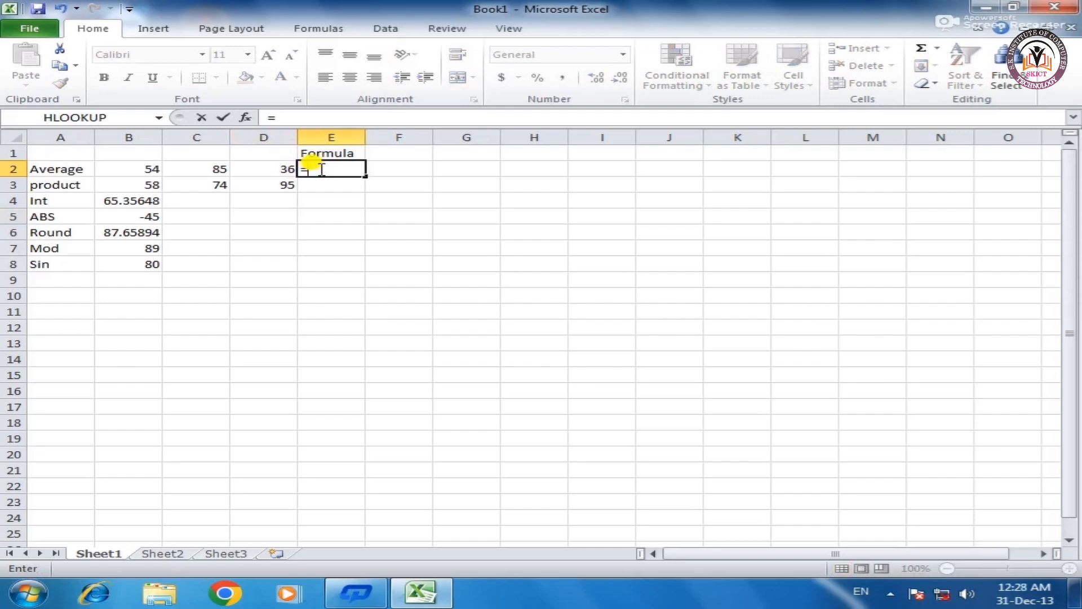
{"action": "type", "text": "avera"}
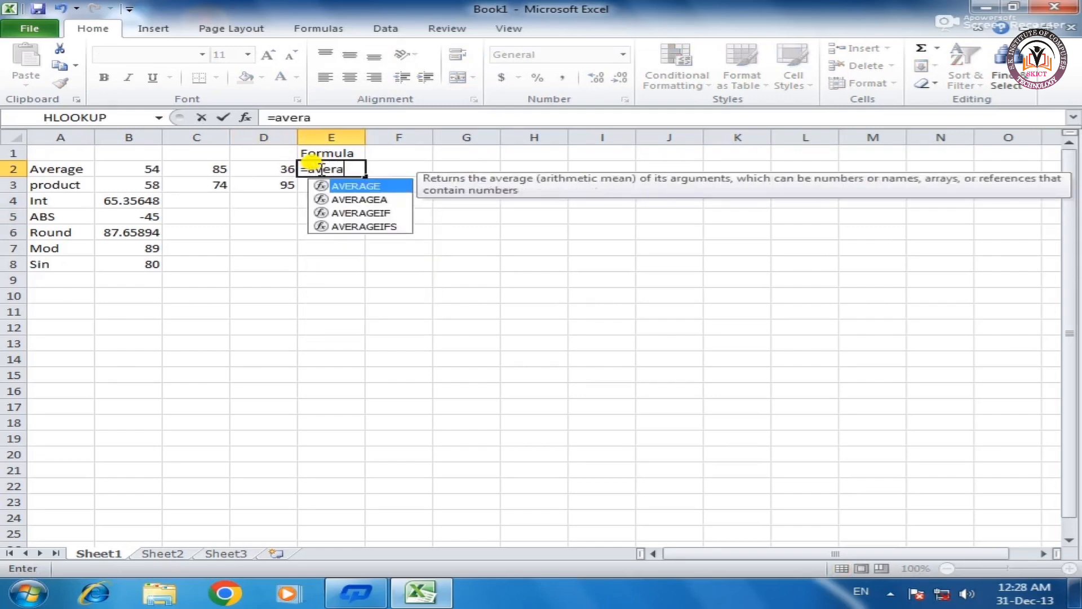
{"action": "type", "text": "ge"}
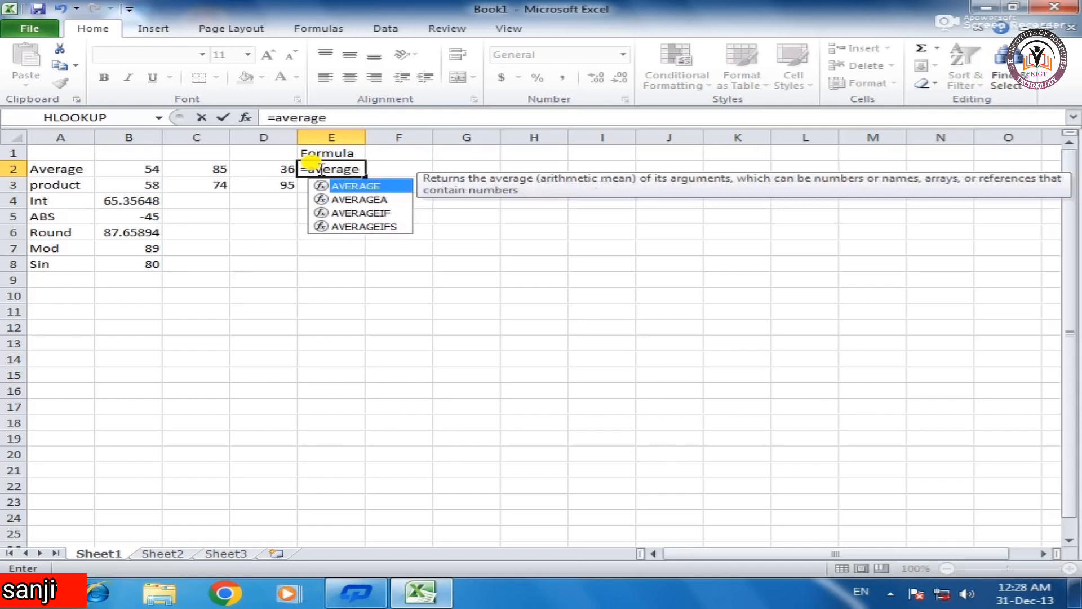
{"action": "type", "text": "("}
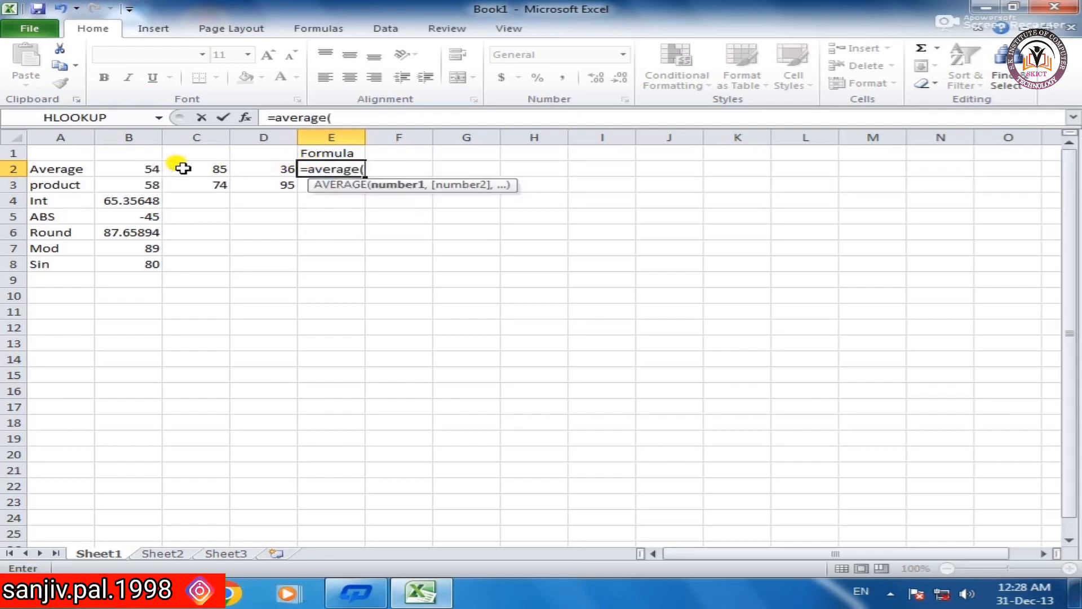
{"action": "left_click_drag", "start_coordinate": [153, 168], "coordinate": [259, 168]}
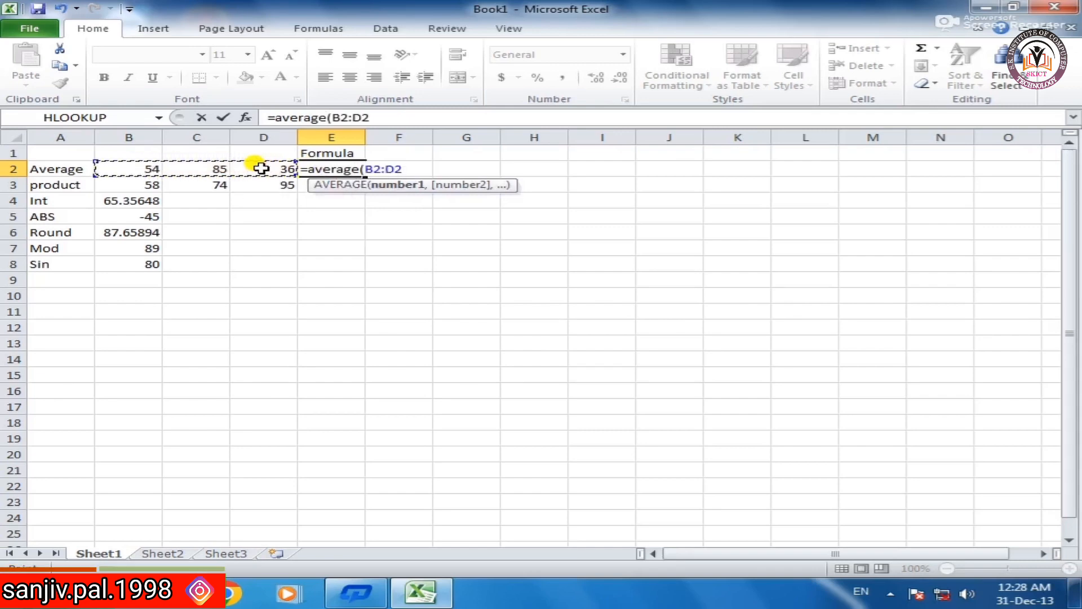
{"action": "type", "text": ")"}
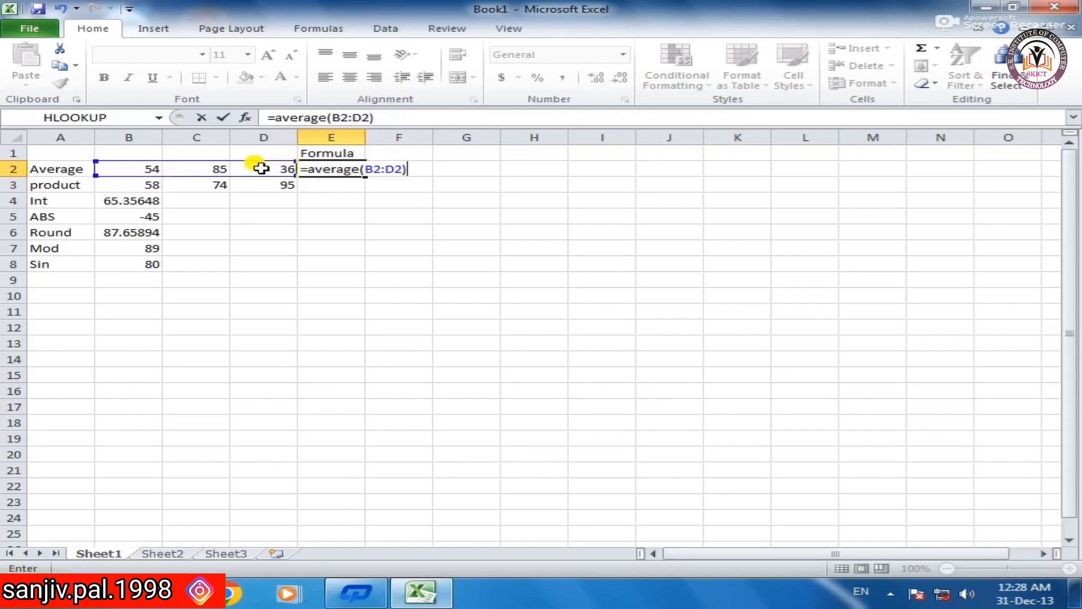
{"action": "key", "text": "Return"}
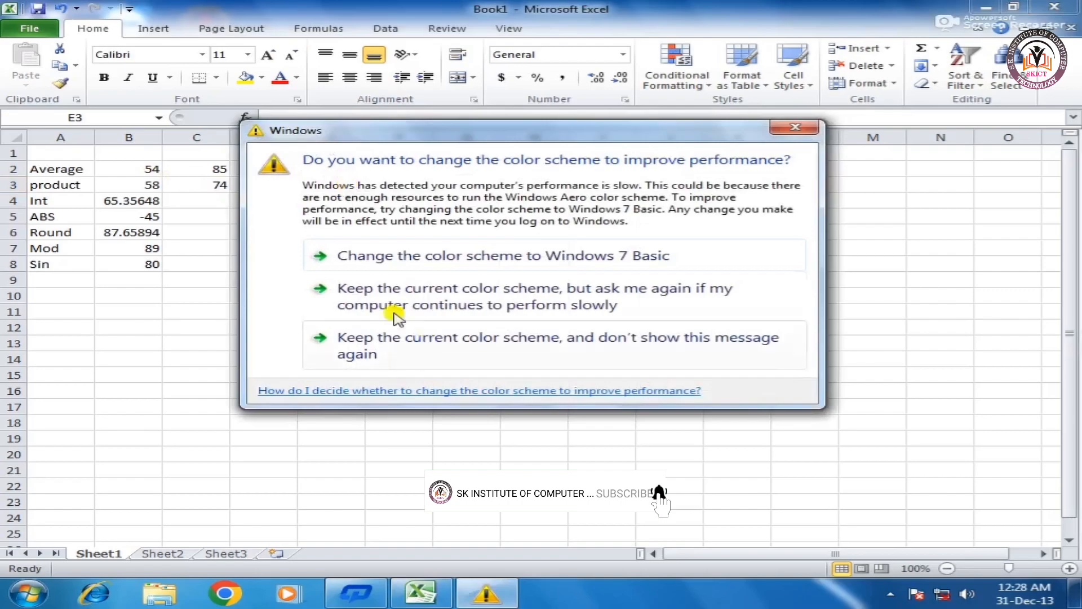
Answer the Windows performance prompt by changing the color scheme to Windows 7 Basic
{"action": "left_click", "coordinate": [375, 258]}
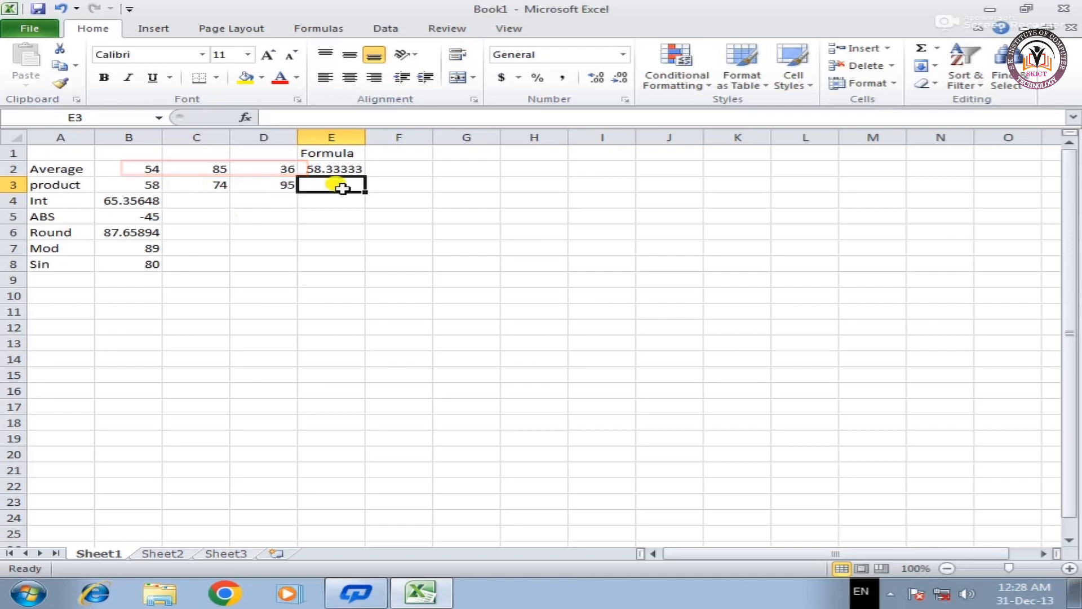
Multiply the three product-row numbers in cell E3 with the formula =product(B3:D3)
{"action": "type", "text": "="}
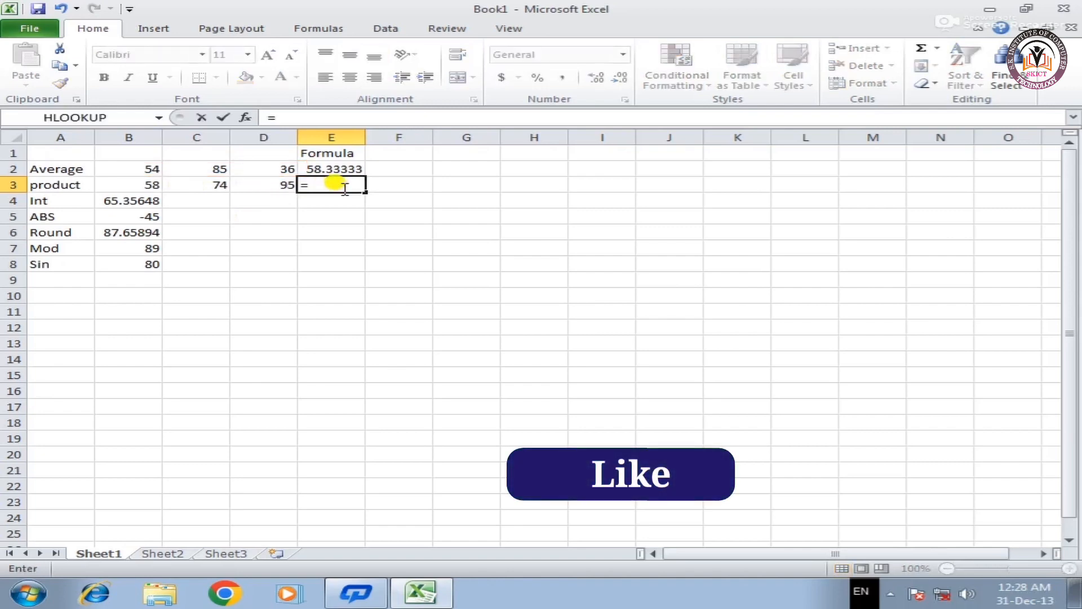
{"action": "type", "text": "pr"}
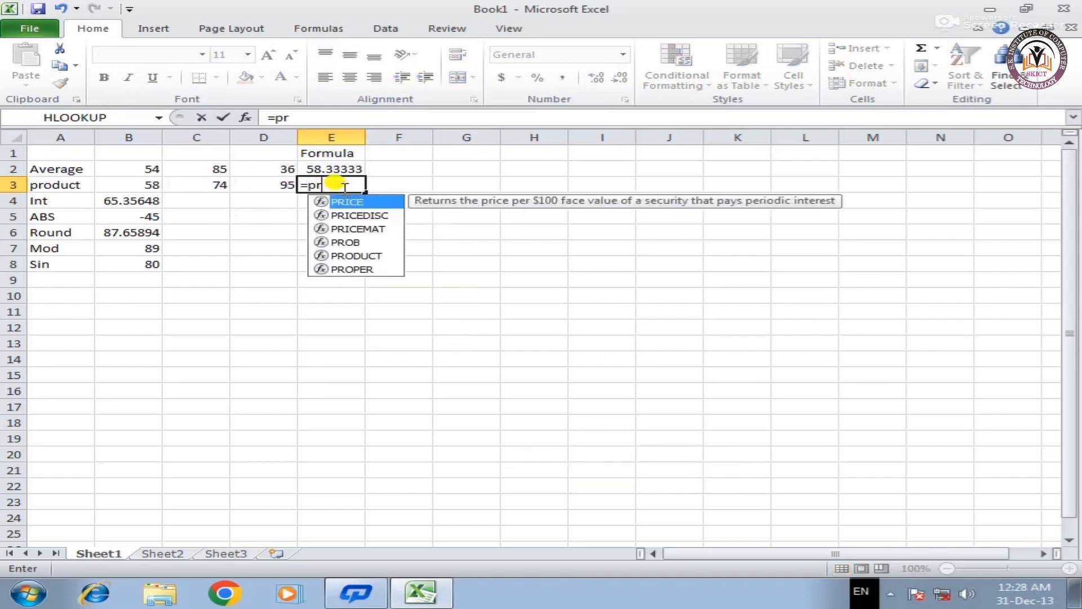
{"action": "type", "text": "odu"}
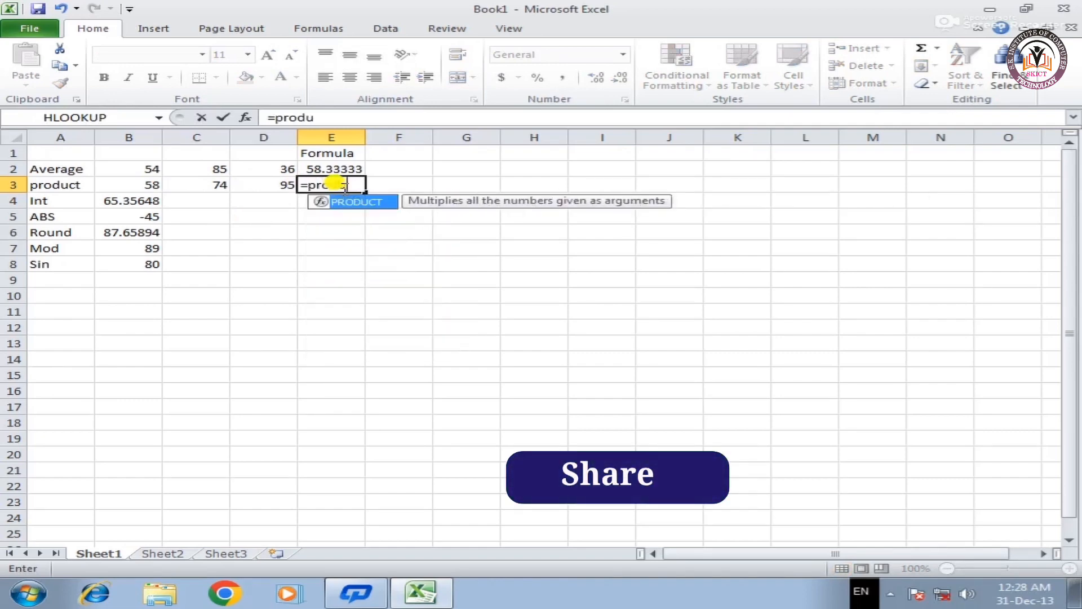
{"action": "type", "text": "ct"}
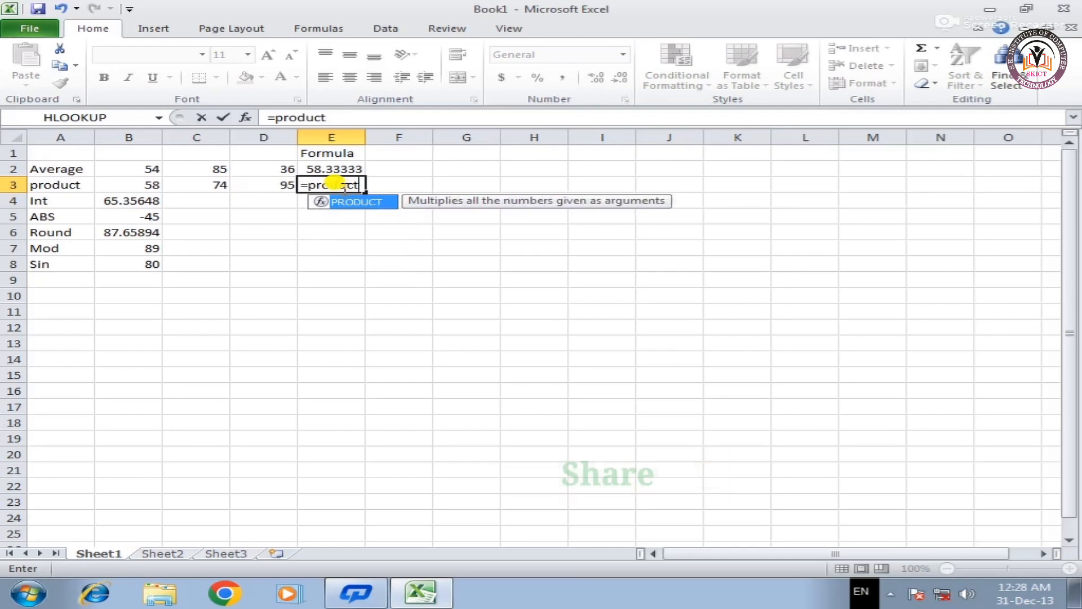
{"action": "type", "text": "("}
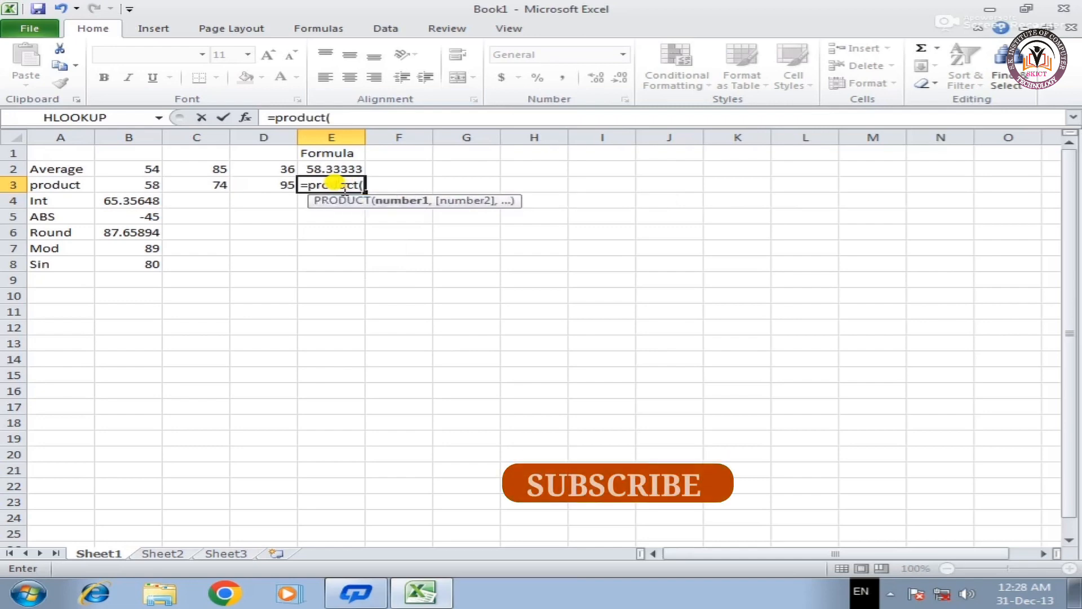
{"action": "left_click_drag", "start_coordinate": [138, 184], "coordinate": [256, 184]}
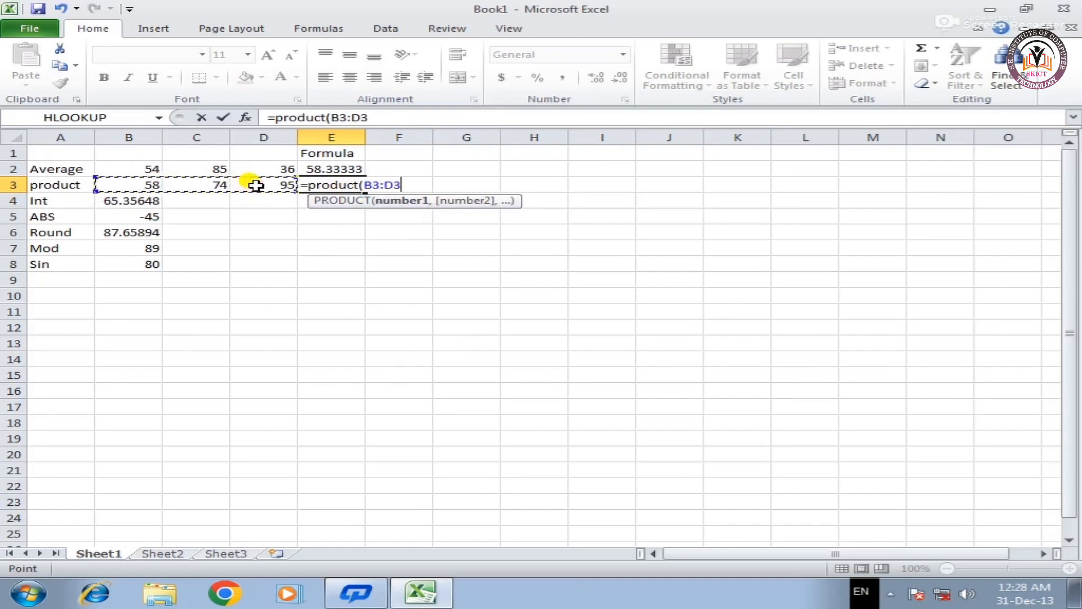
{"action": "type", "text": ")"}
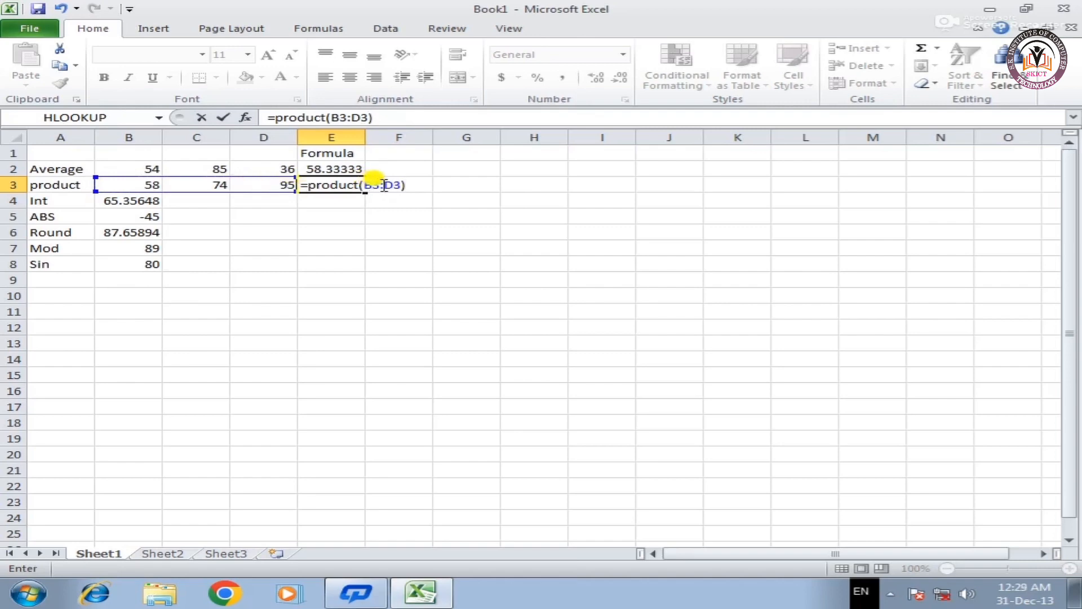
{"action": "key", "text": "Return"}
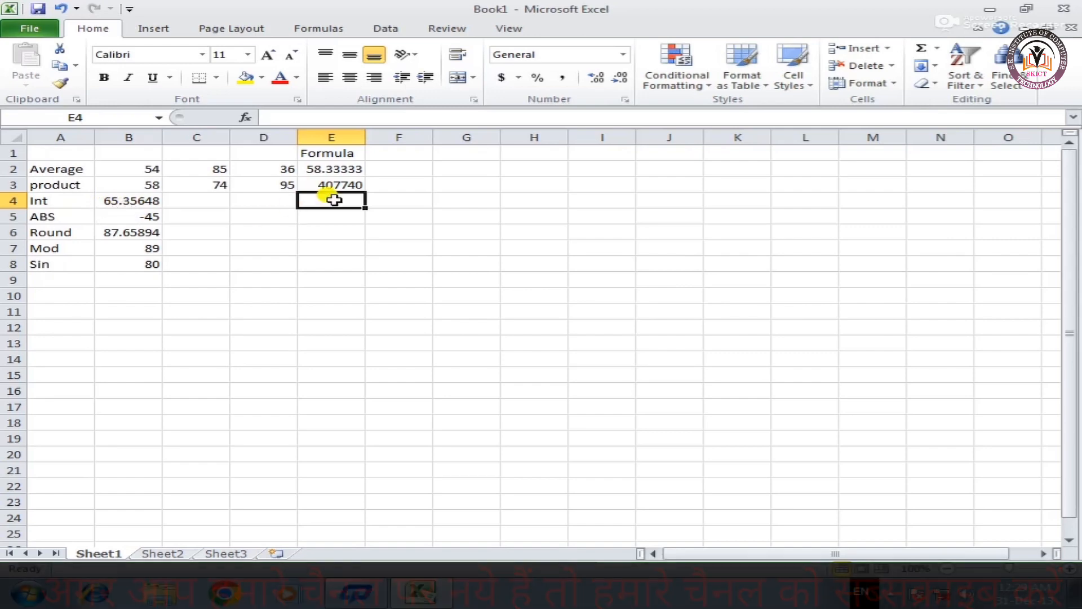
Reduce the Int-row decimal to its integer in cell E4 with the formula =int(B4)
{"action": "type", "text": "="}
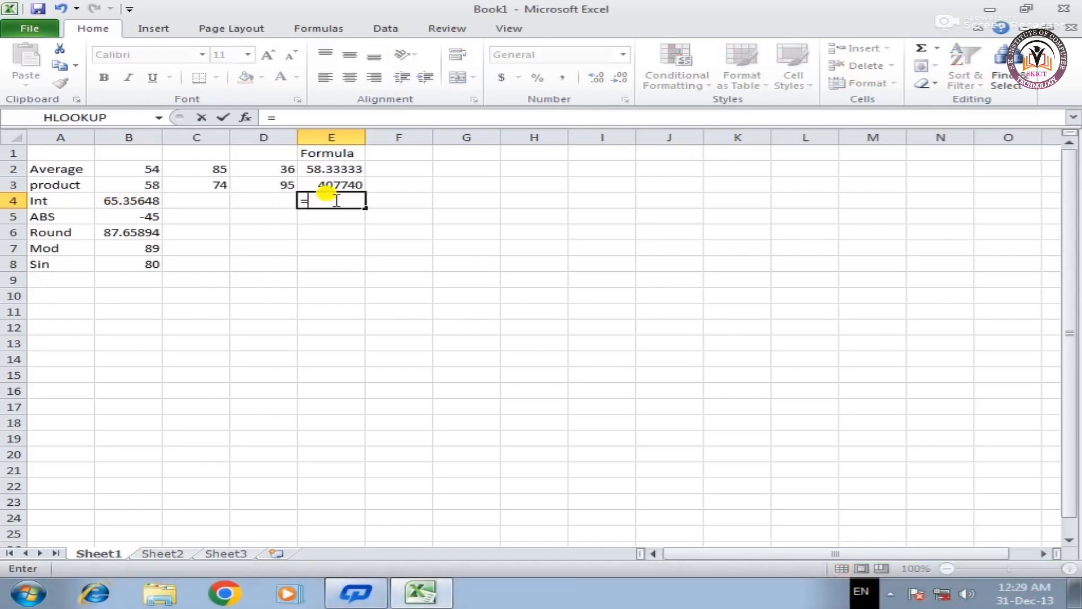
{"action": "type", "text": "int"}
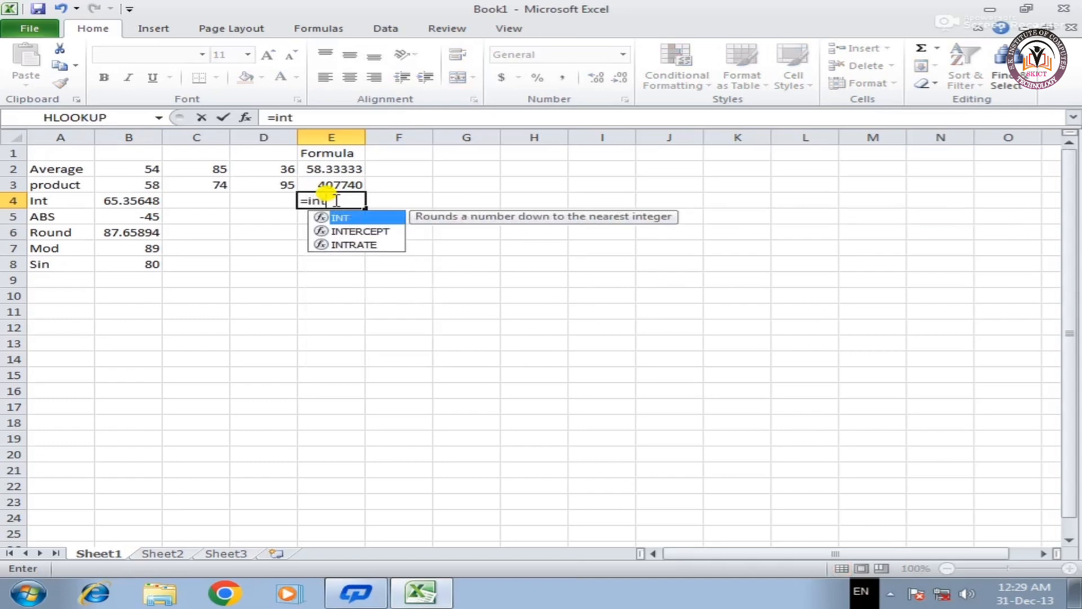
{"action": "type", "text": "("}
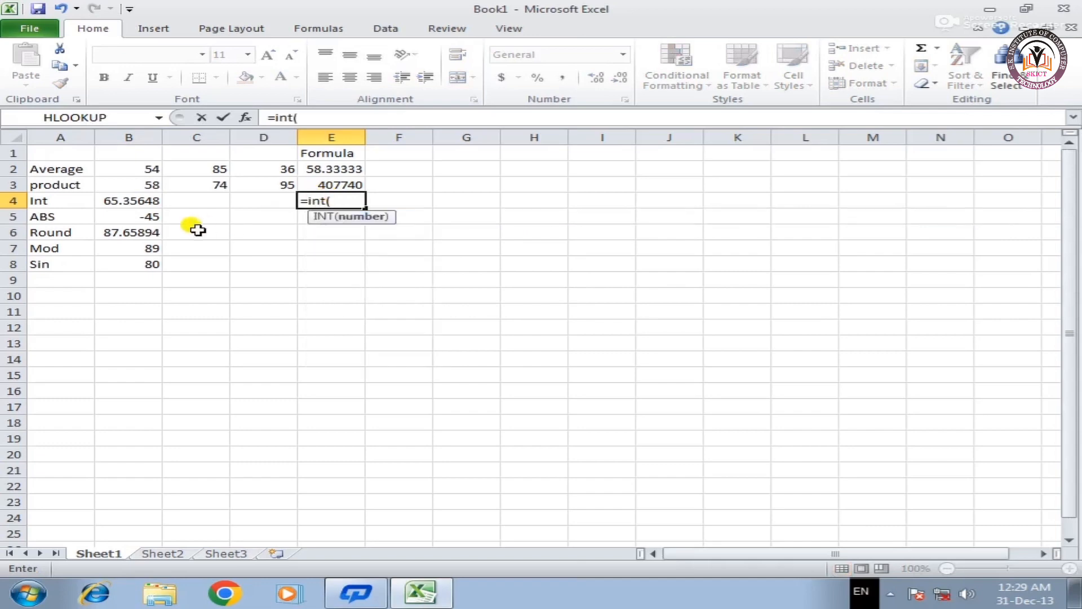
{"action": "left_click", "coordinate": [121, 203]}
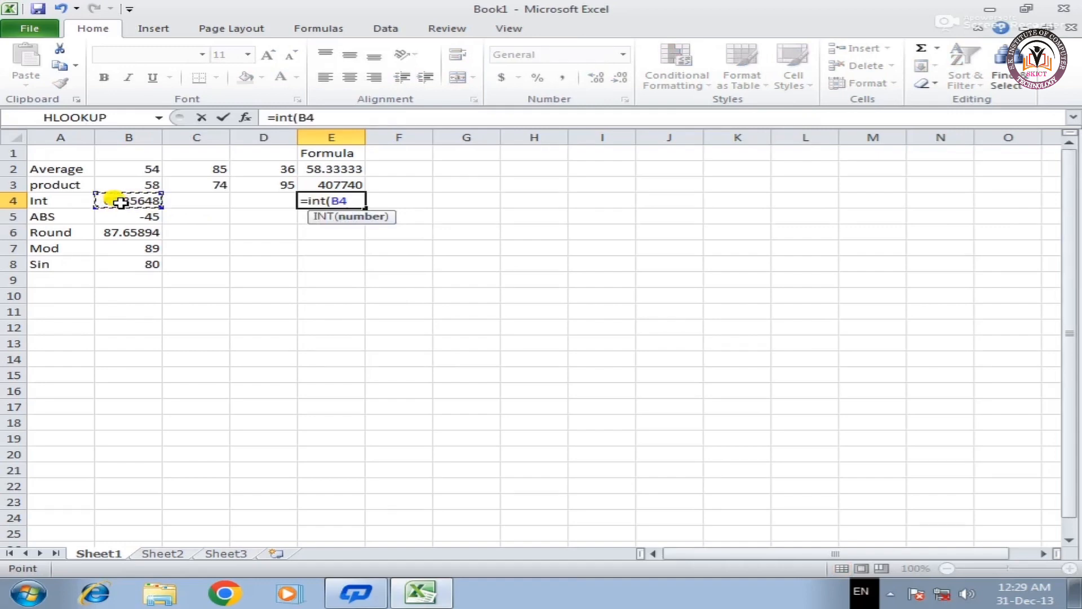
{"action": "type", "text": ")"}
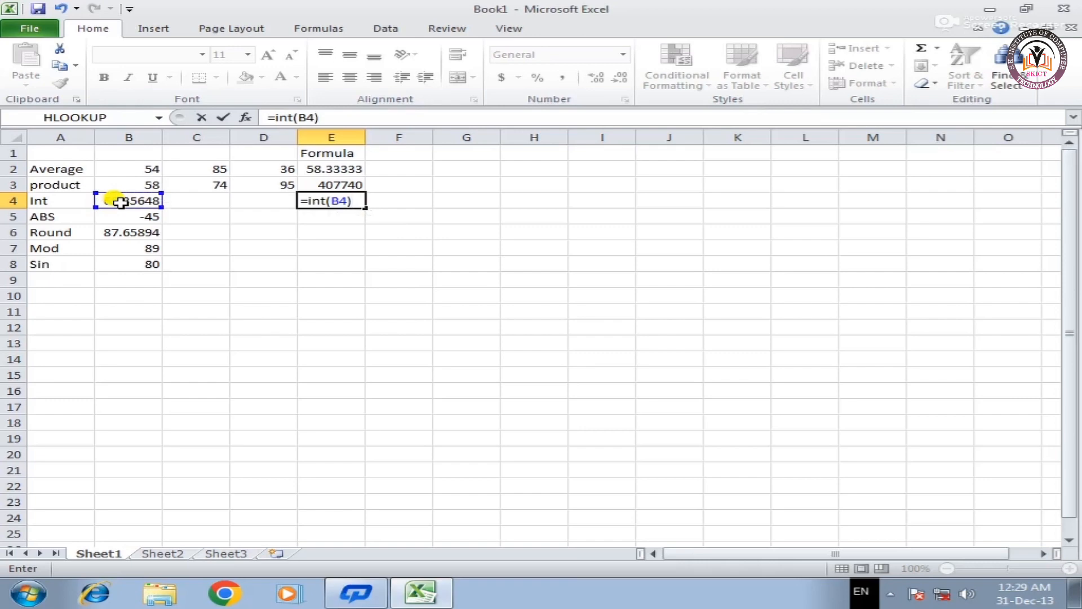
{"action": "key", "text": "Return"}
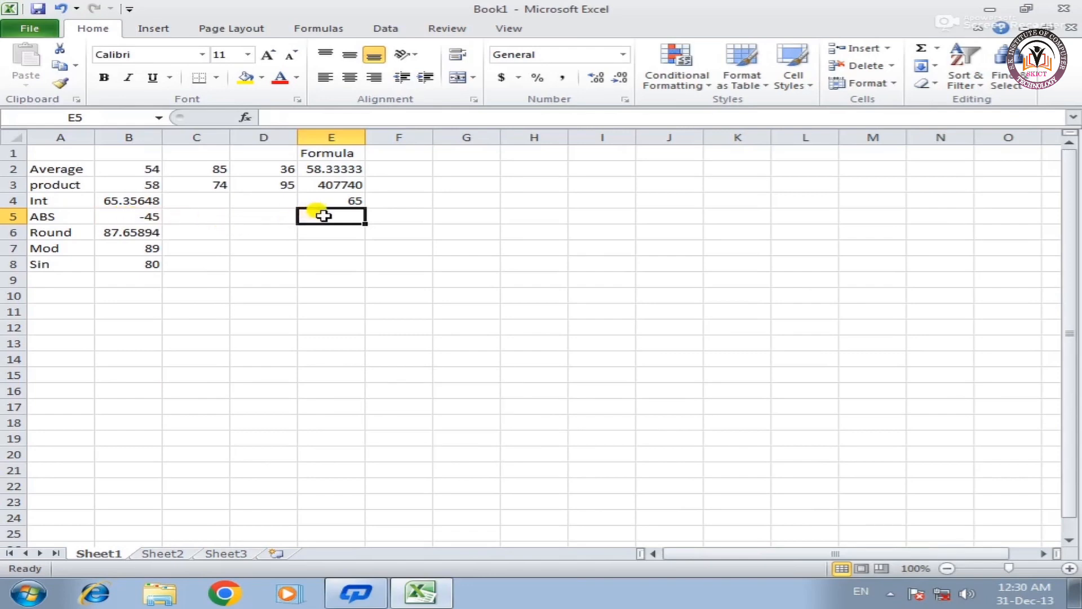
Get the absolute value of the ABS-row number in cell E5 with the formula =abs(B5)
{"action": "type", "text": "="}
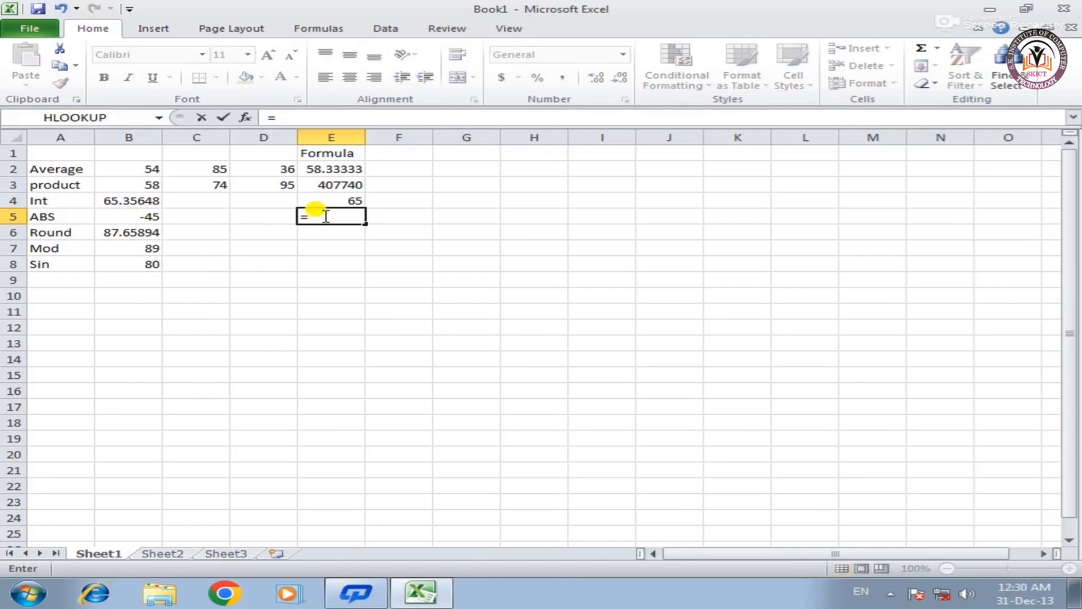
{"action": "type", "text": "abs"}
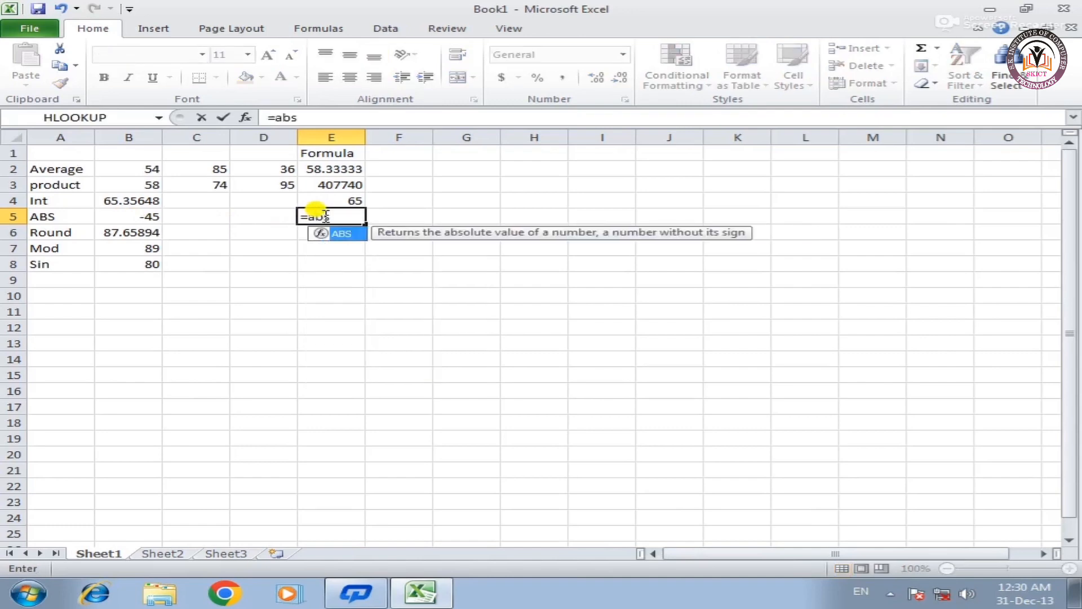
{"action": "type", "text": "("}
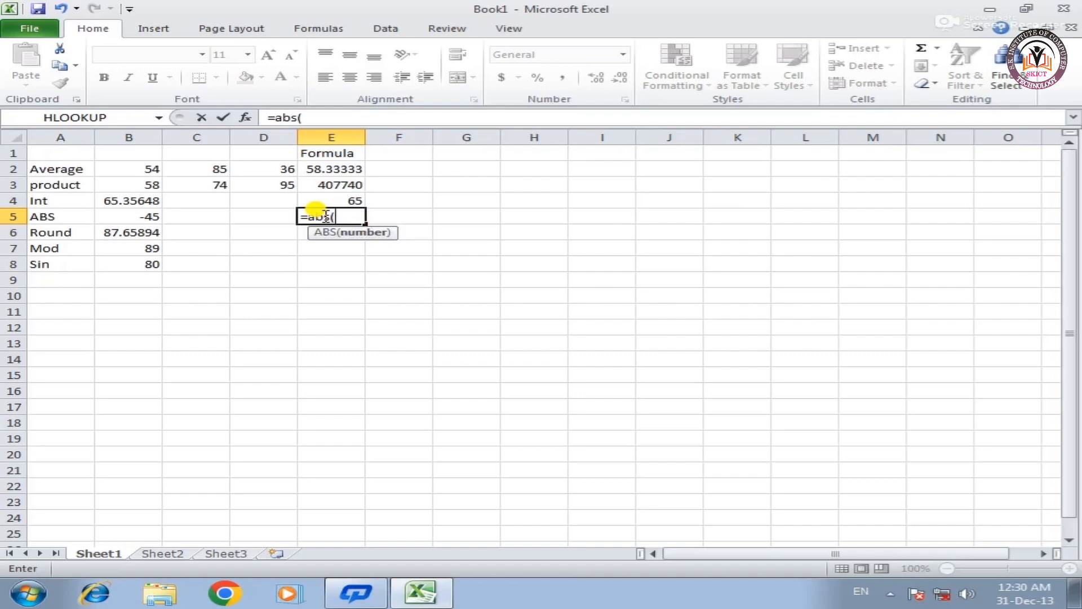
{"action": "left_click", "coordinate": [117, 216]}
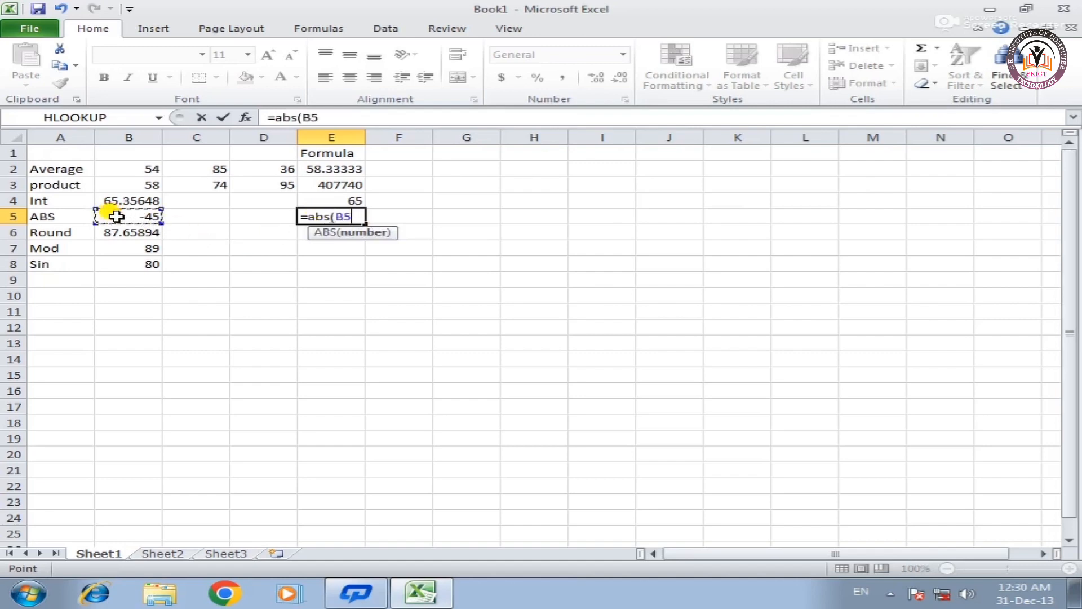
{"action": "type", "text": ")"}
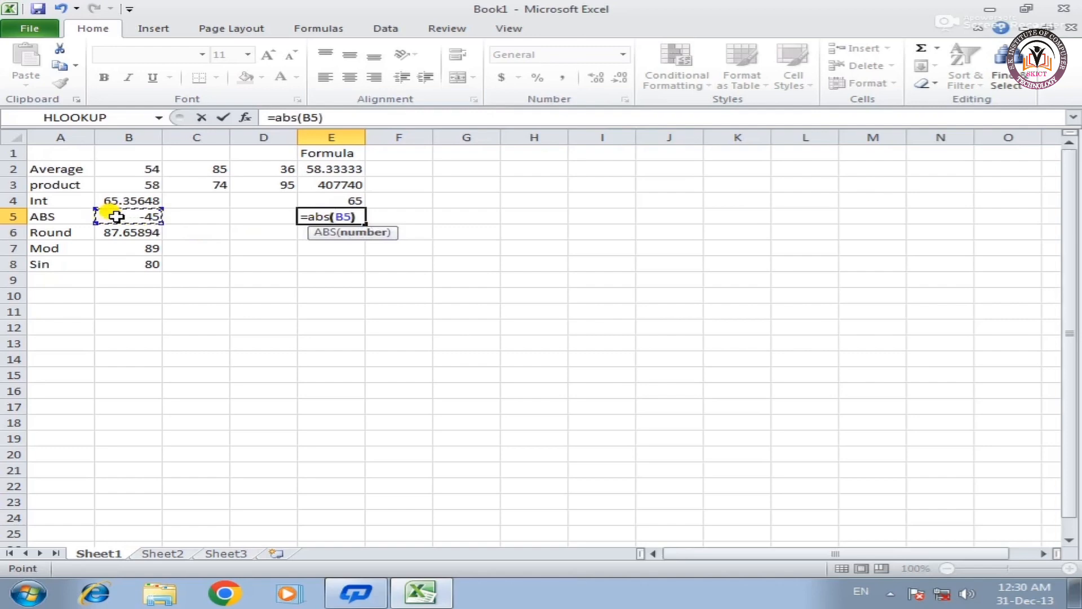
{"action": "key", "text": "Return"}
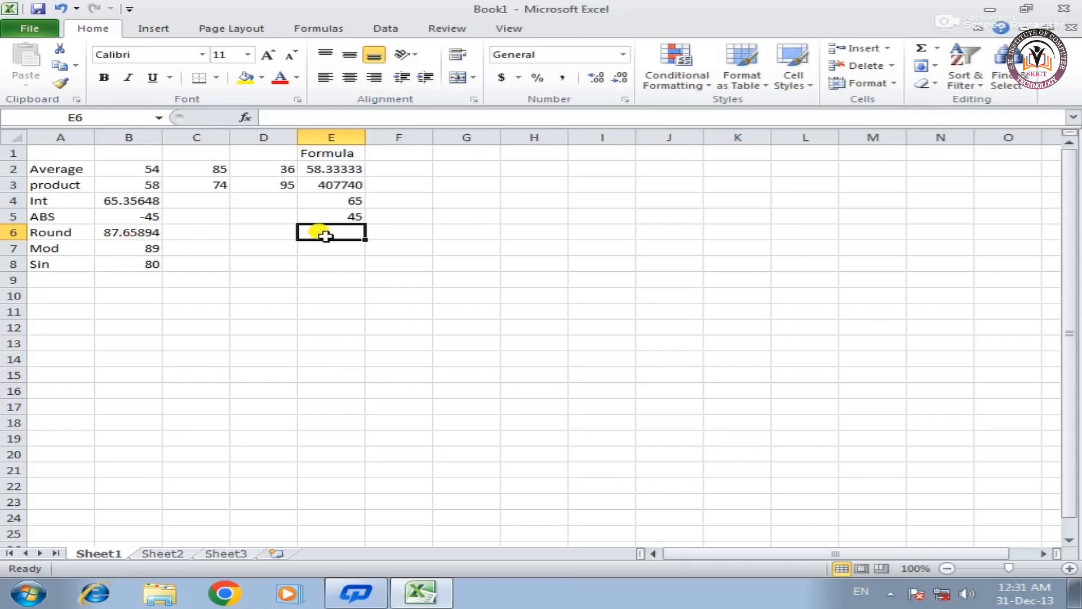
Round the Round-row decimal to three digits in cell E6 with the formula =round(B6,3)
{"action": "type", "text": "="}
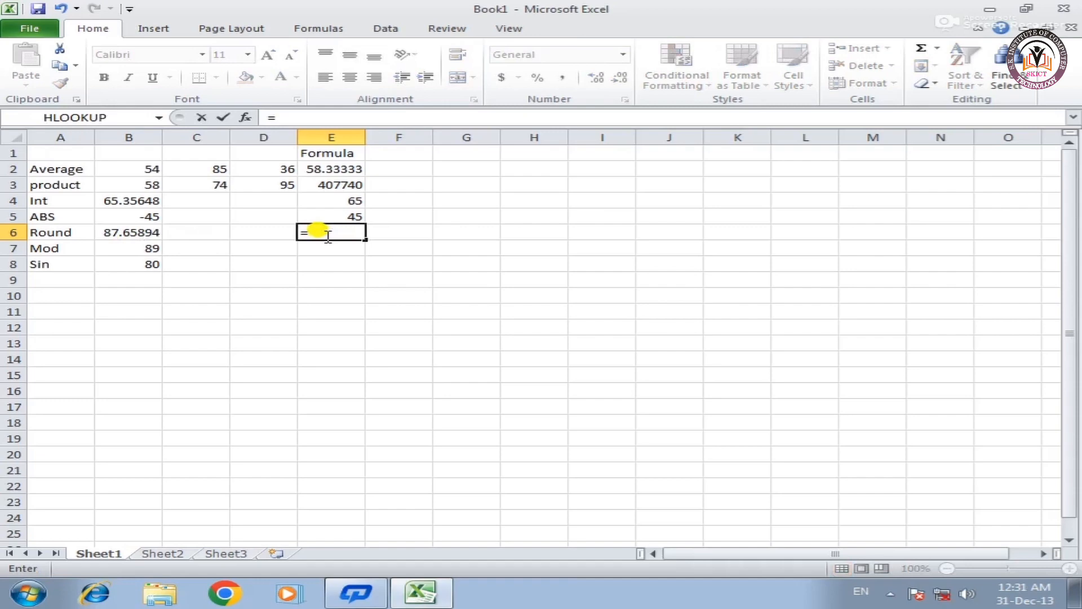
{"action": "type", "text": "round"}
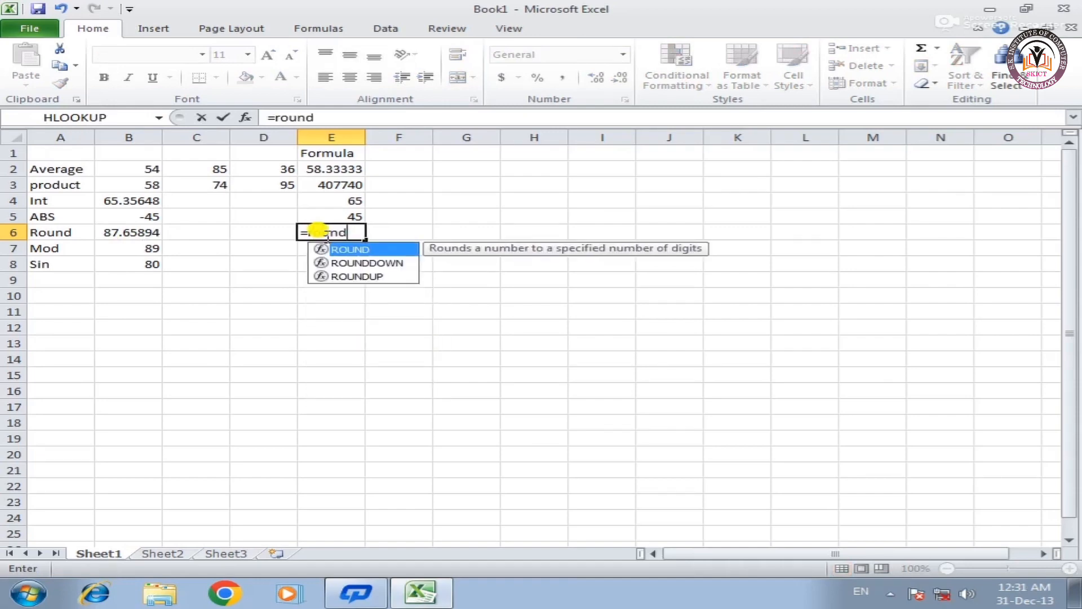
{"action": "type", "text": "("}
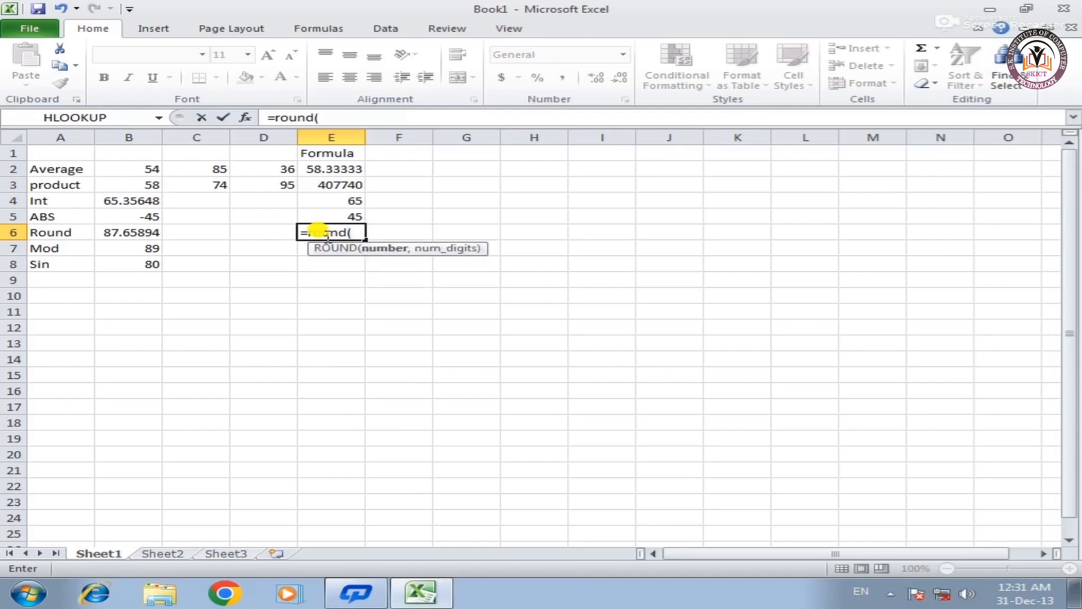
{"action": "left_click", "coordinate": [116, 233]}
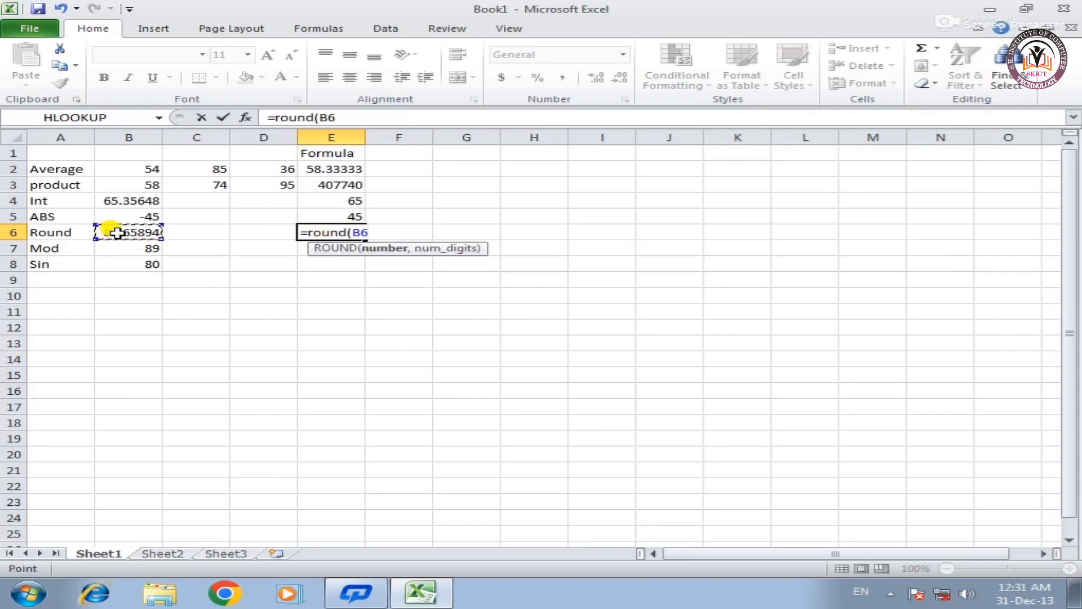
{"action": "type", "text": ")"}
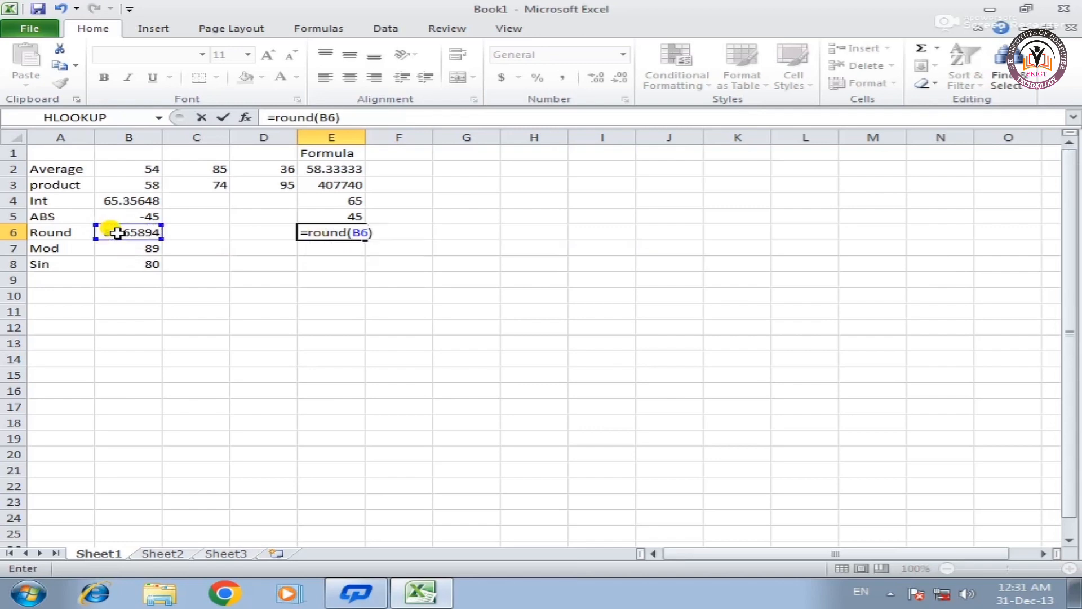
{"action": "key", "text": "BackSpace"}
{"action": "type", "text": ","}
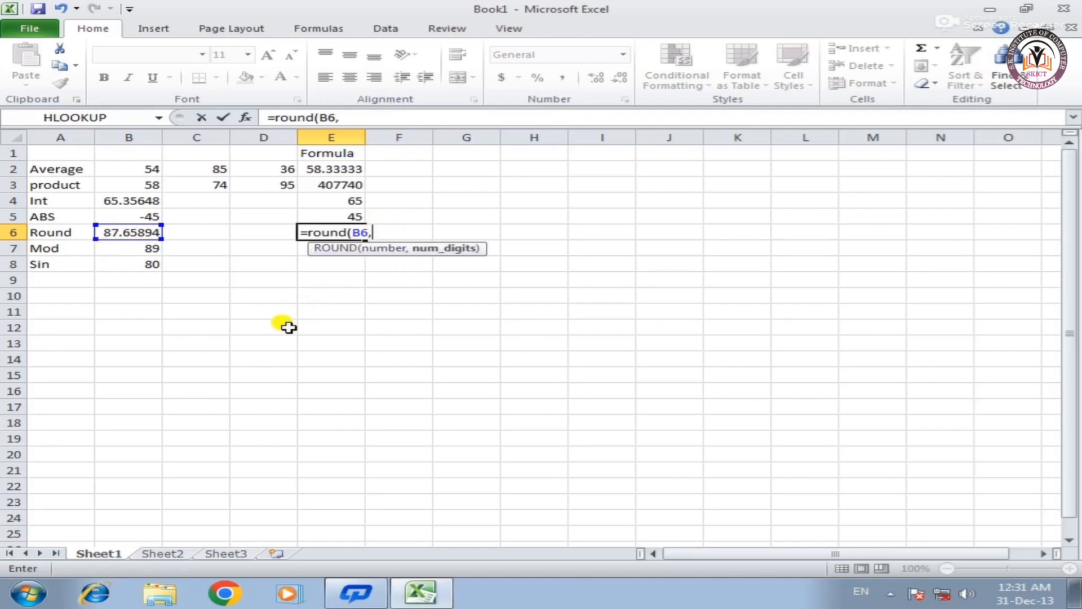
{"action": "type", "text": "3)"}
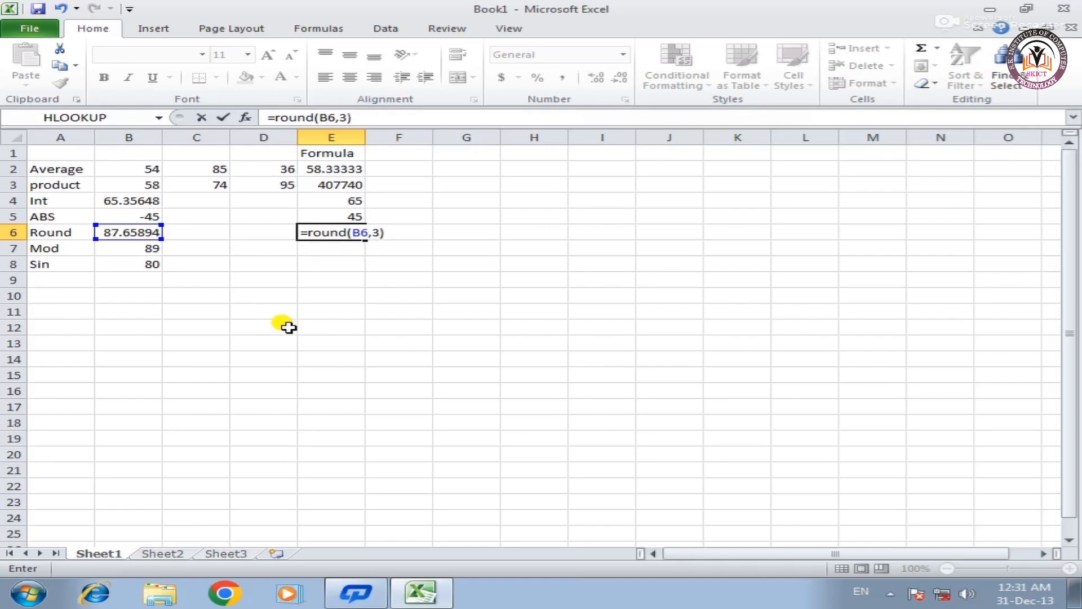
{"action": "key", "text": "Return"}
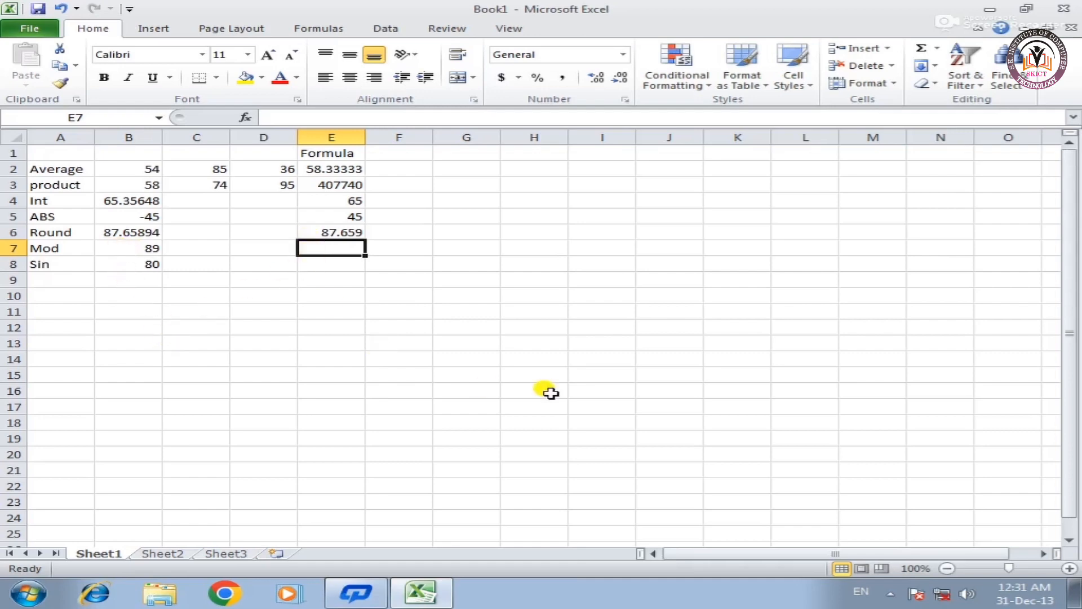
Get the remainder of the Mod-row number divided by 2 in cell E7 with the formula =mod(B7,2)
{"action": "type", "text": "="}
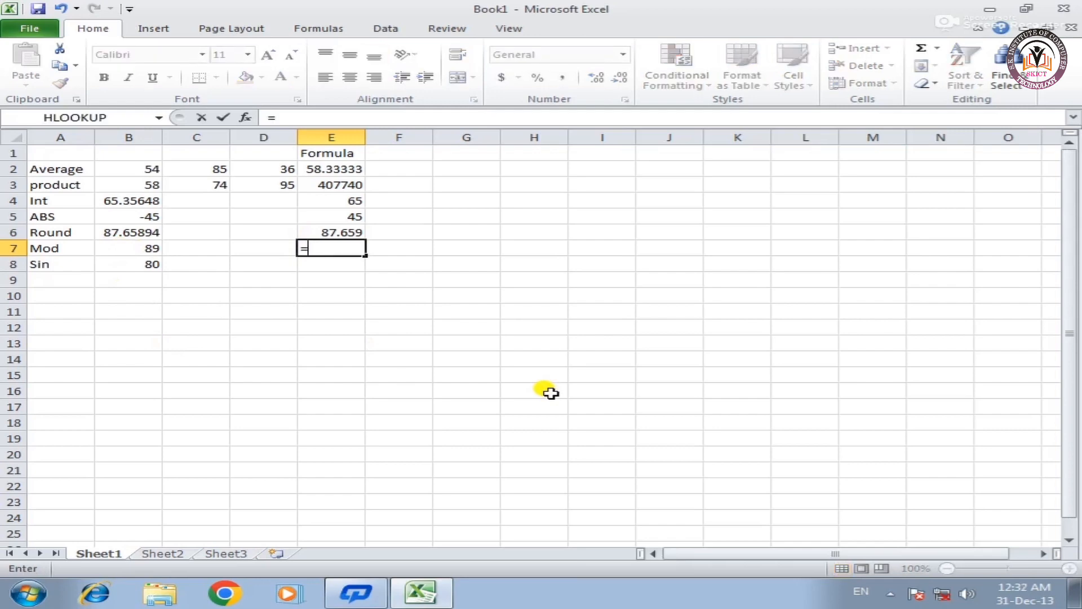
{"action": "type", "text": "mod"}
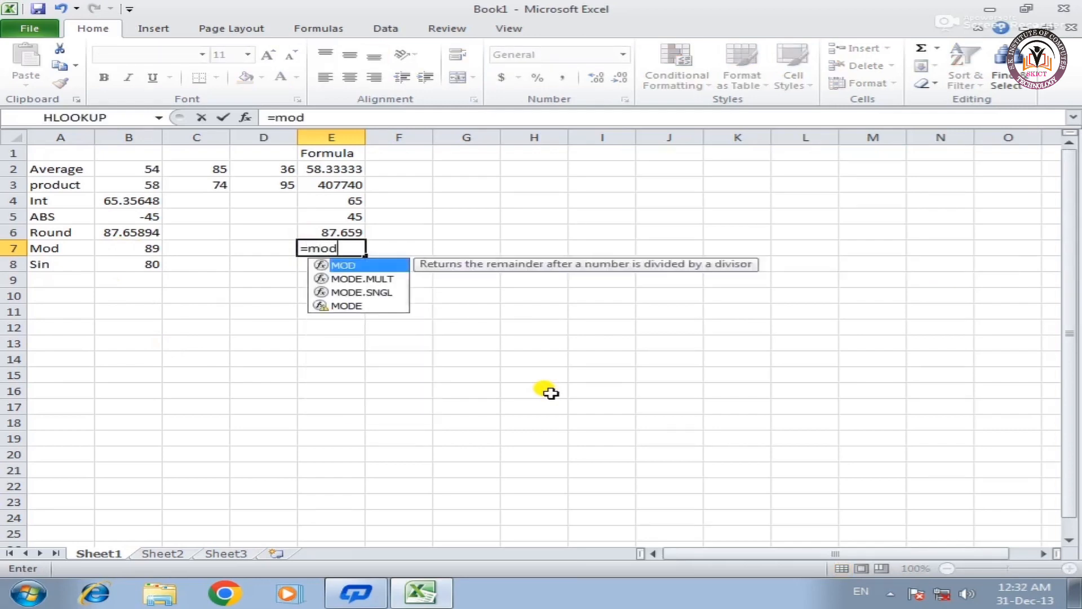
{"action": "type", "text": "("}
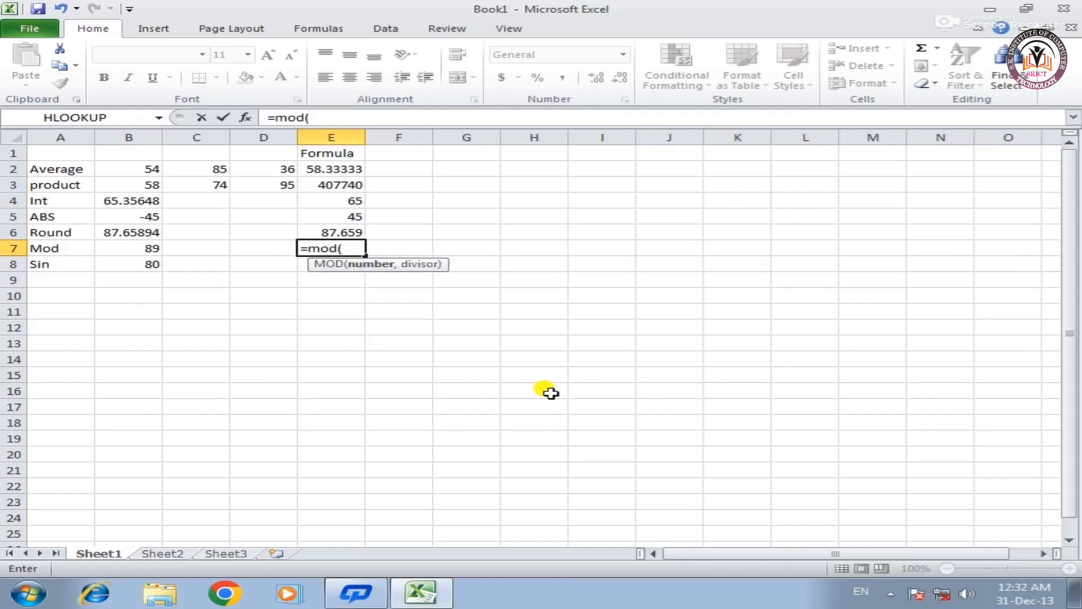
{"action": "left_click", "coordinate": [107, 249]}
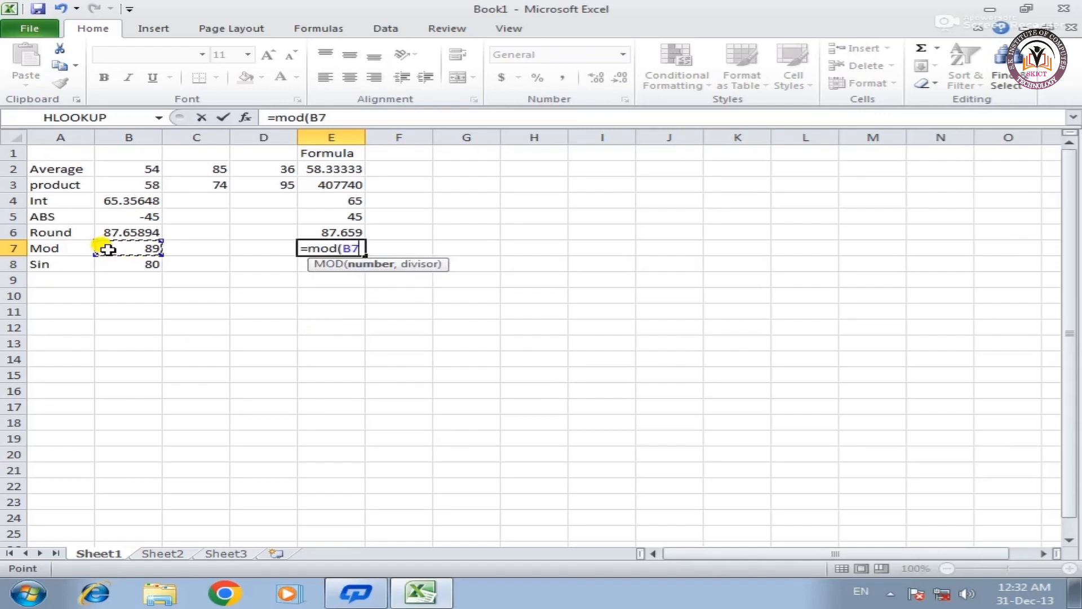
{"action": "type", "text": ","}
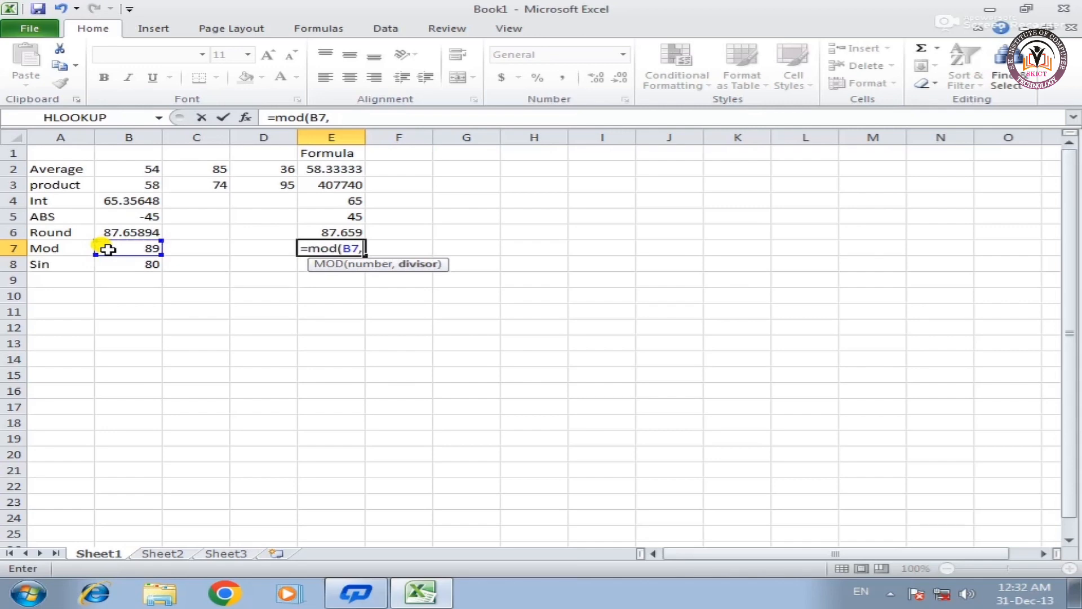
{"action": "type", "text": "2)"}
{"action": "key", "text": "Return"}
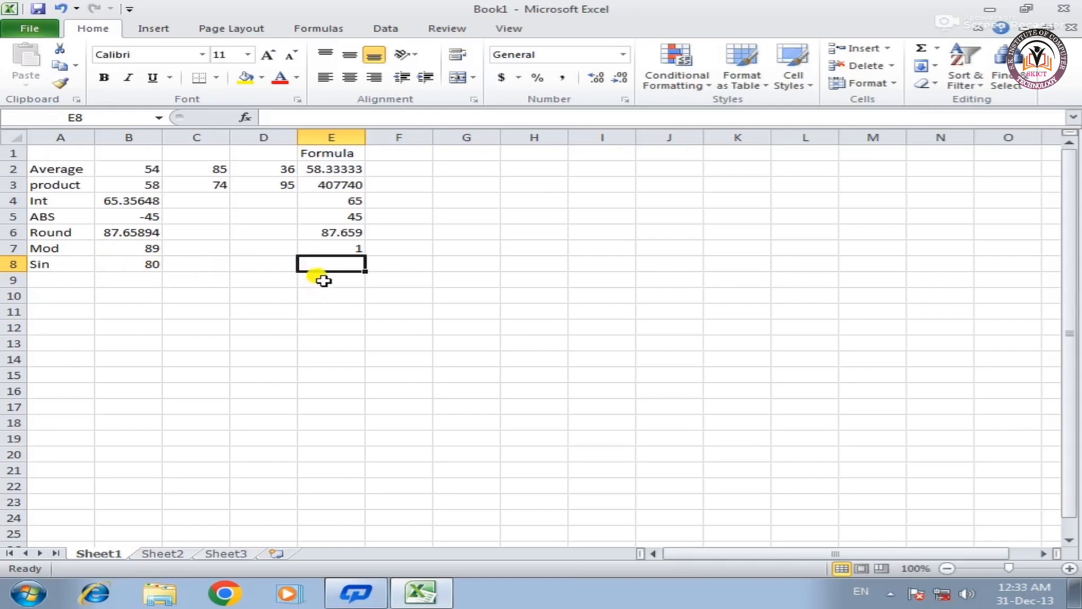
Calculate the sine of the Sin-row number in cell E8 with the formula =sin(B8)
{"action": "type", "text": "="}
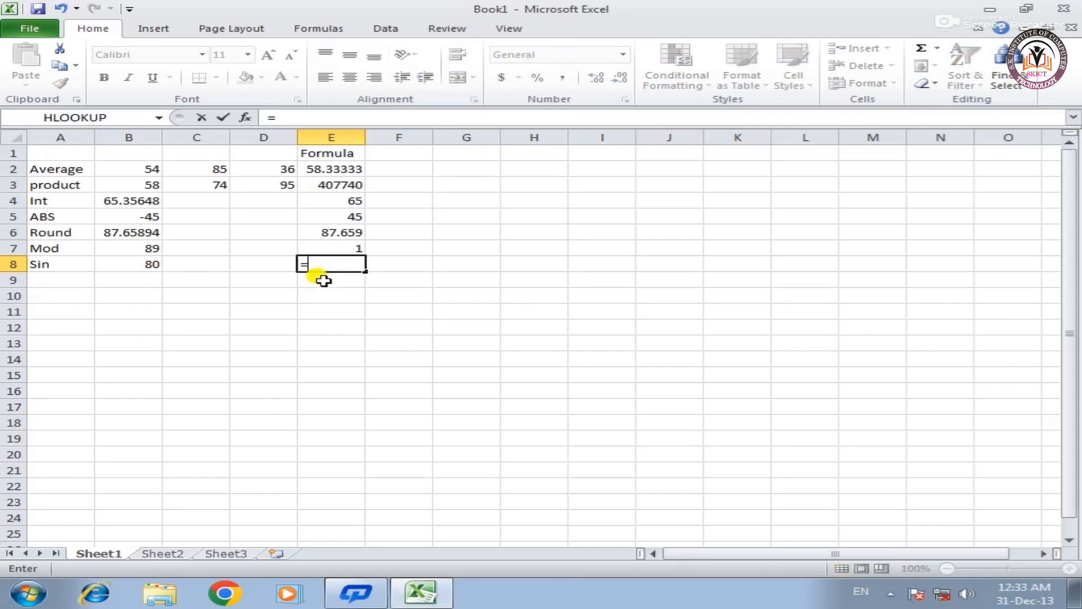
{"action": "type", "text": "sin"}
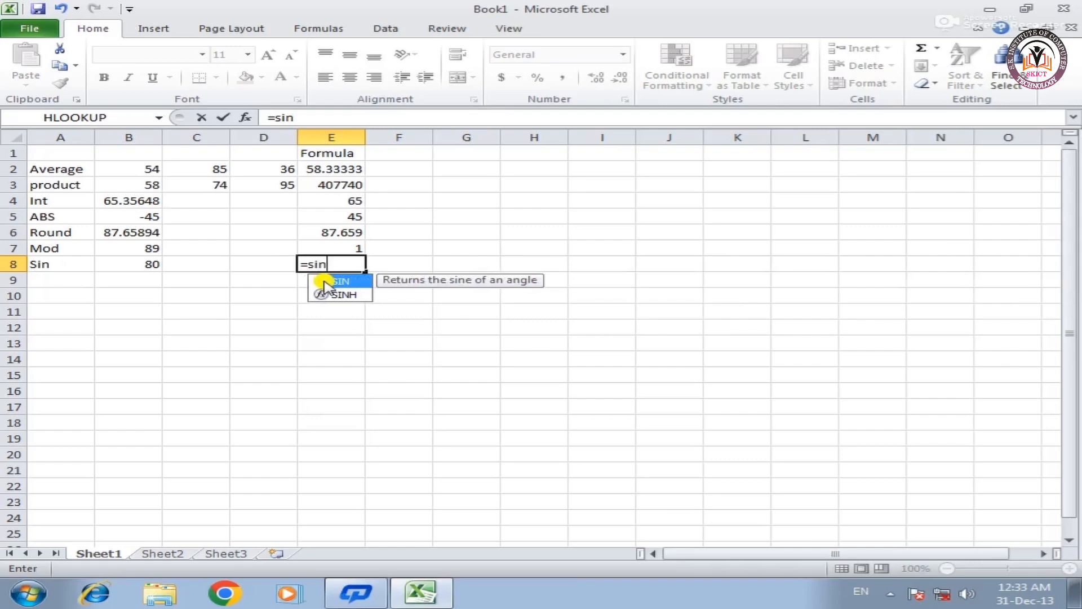
{"action": "type", "text": "("}
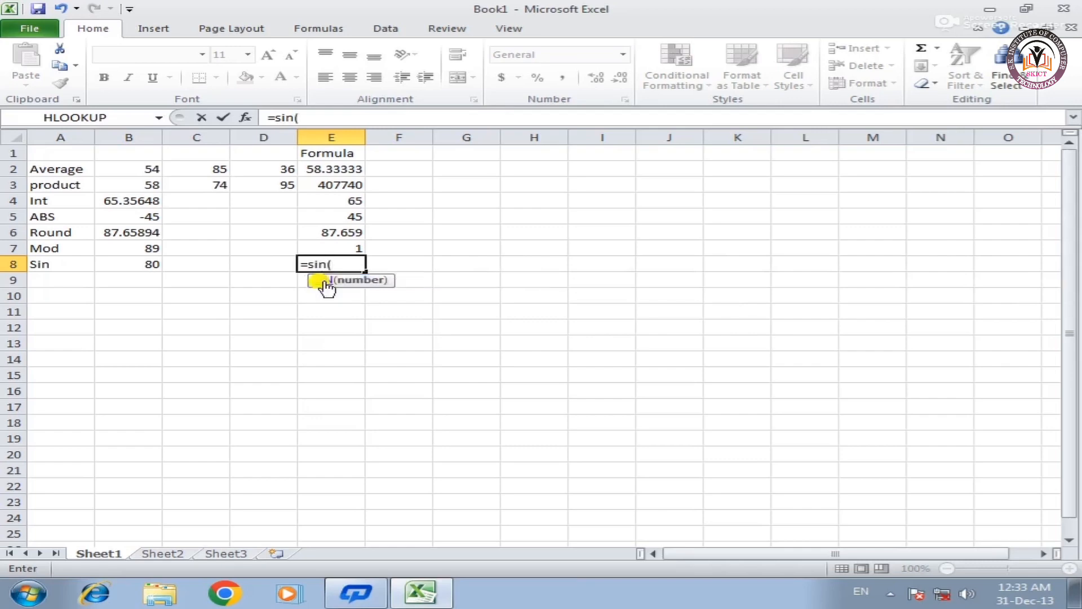
{"action": "left_click", "coordinate": [113, 265]}
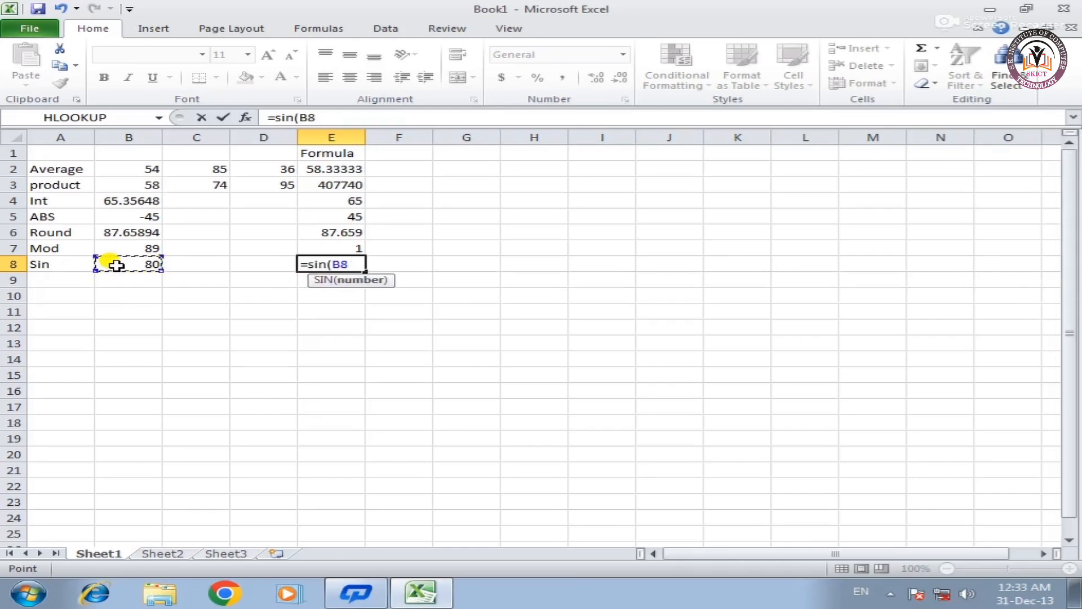
{"action": "type", "text": ")"}
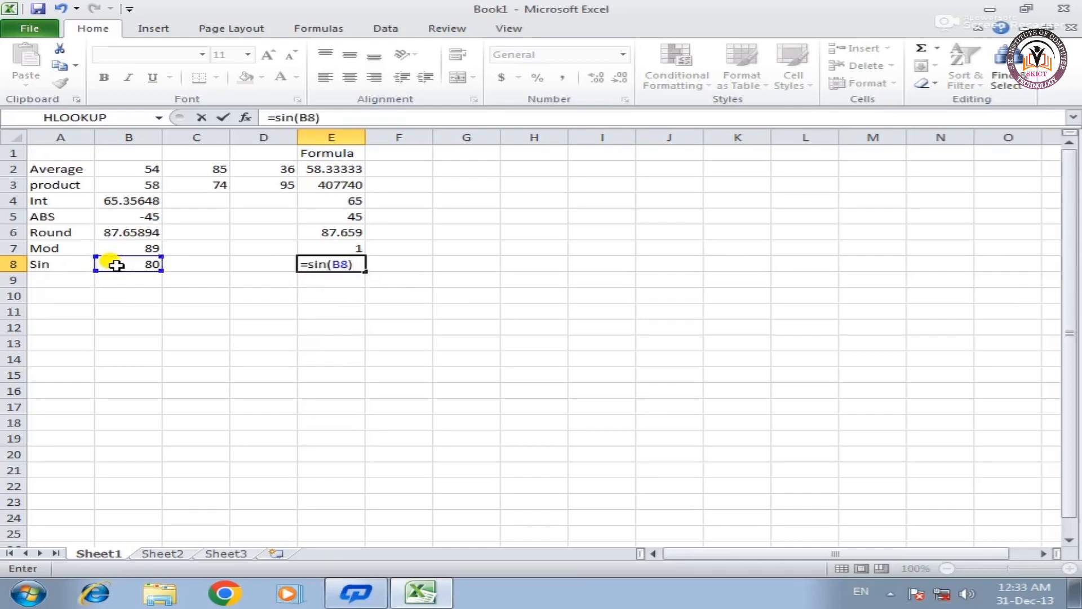
{"action": "key", "text": "Return"}
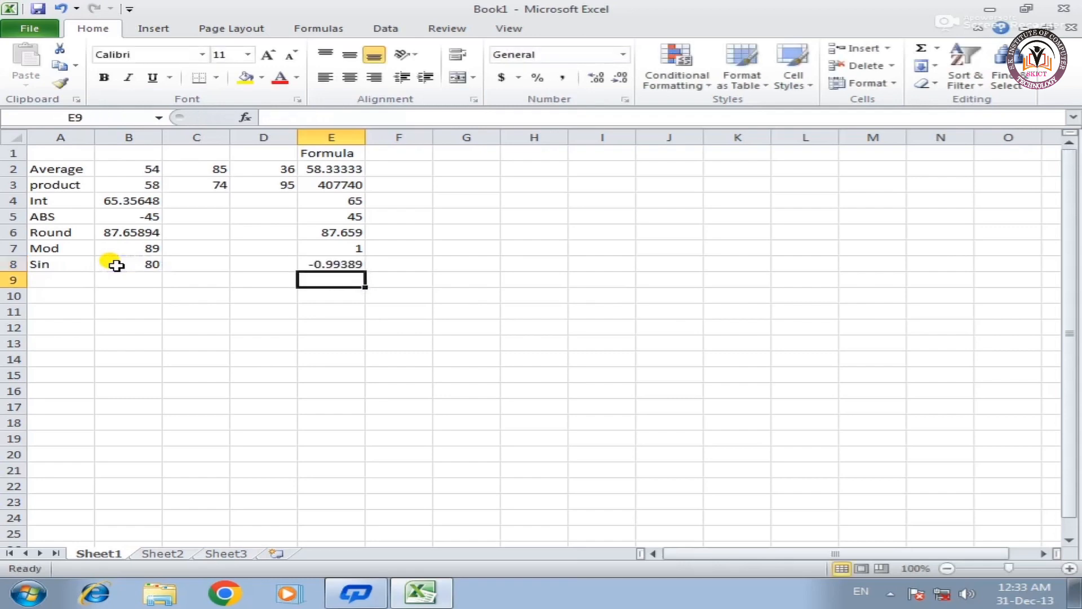